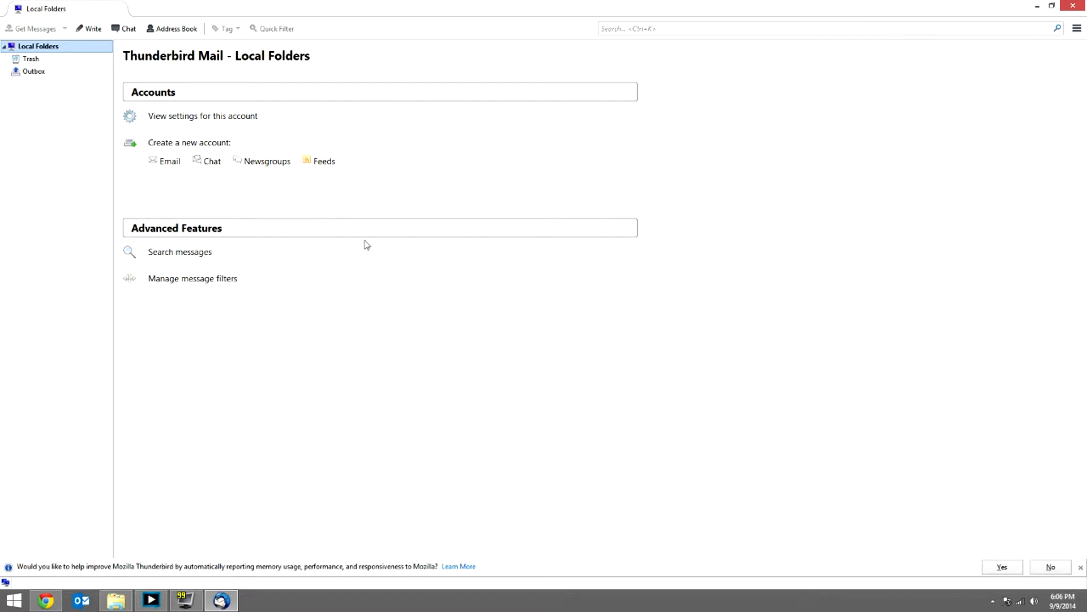
Start adding an existing email account and enter Test as the display name
click(164, 163)
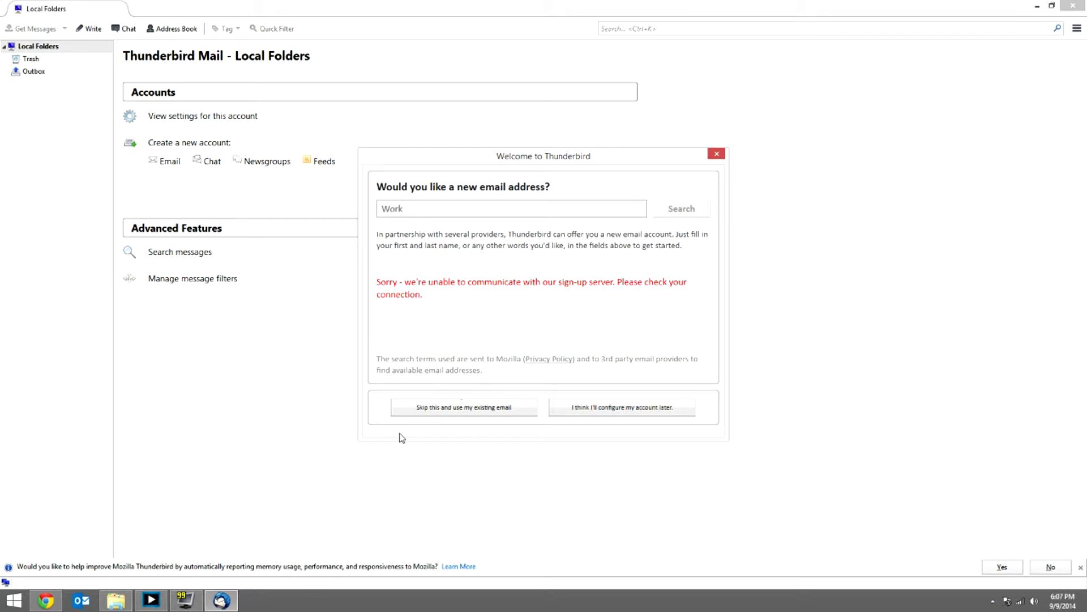
click(507, 420)
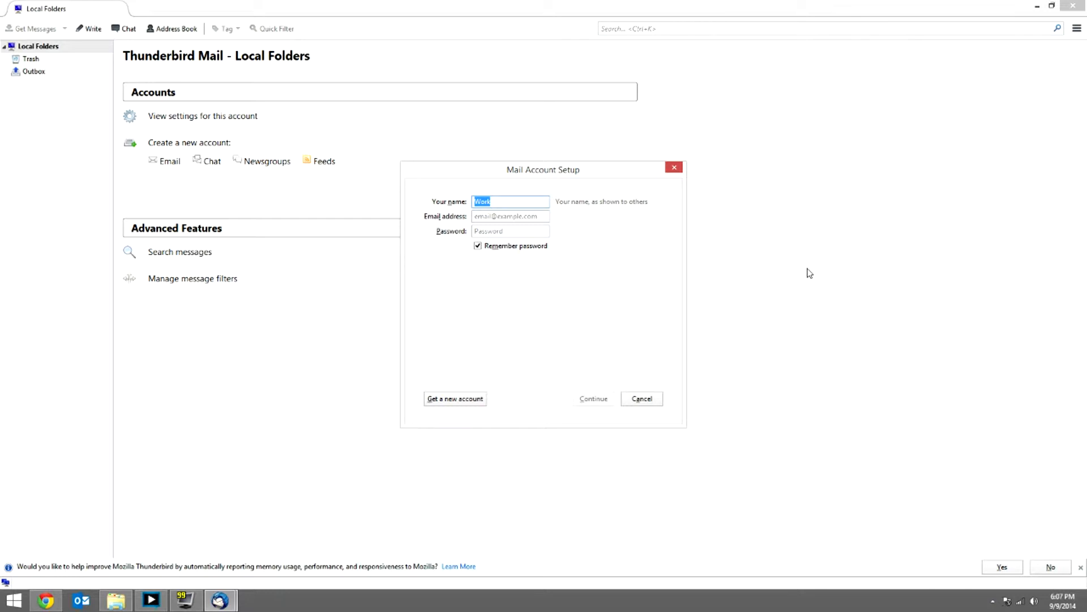
text(Test)
Fill in the account's e-mail address and password on the setup form
key(Tab)
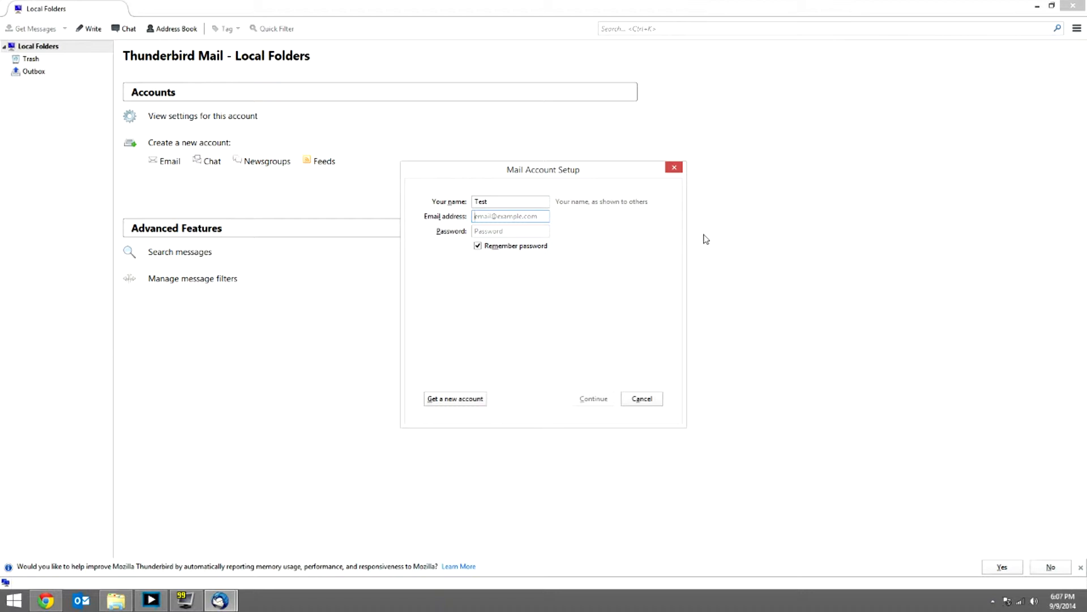
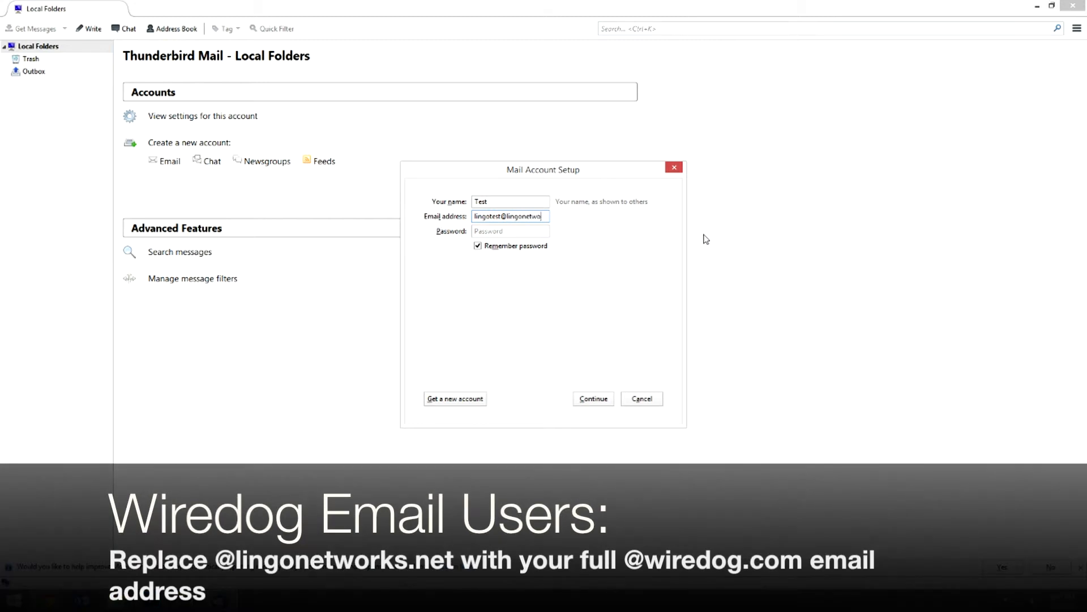
key(Tab)
text(******)
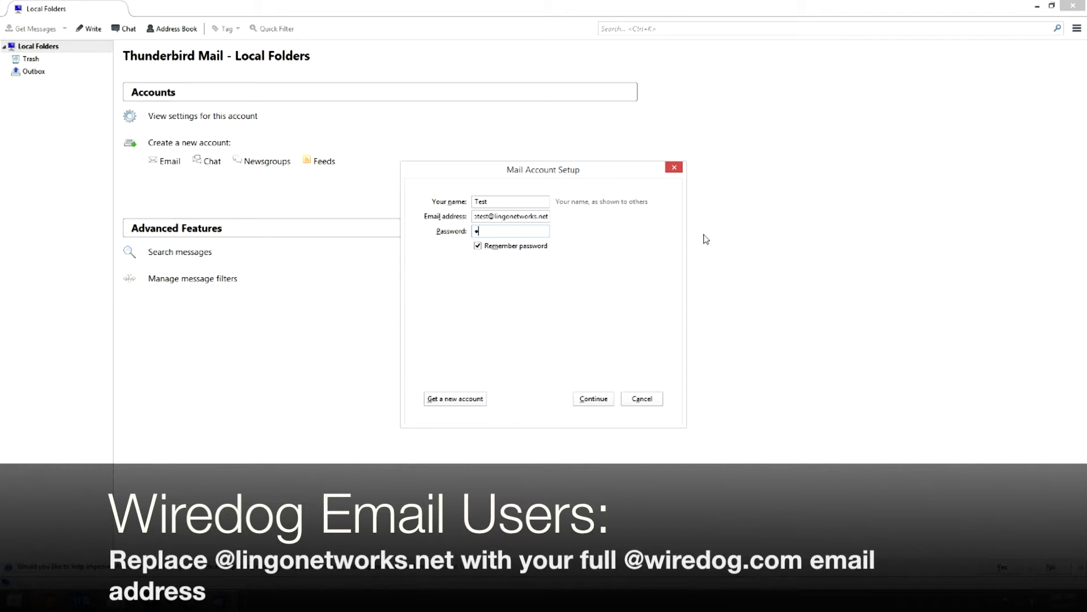
text(****)
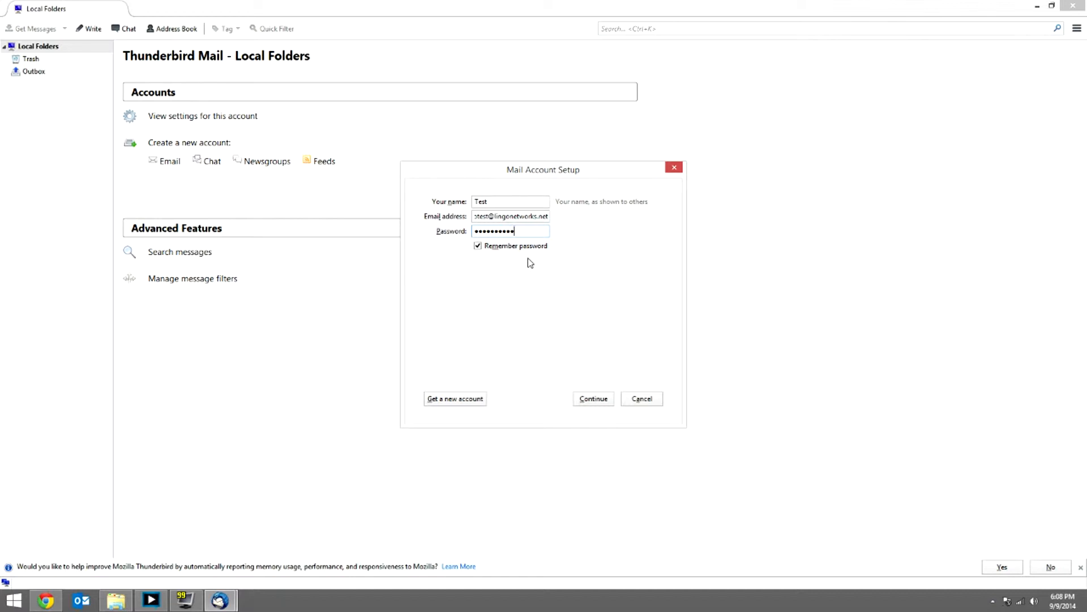
Keep Remember password on, detect the server configuration, and open it for manual editing
click(477, 246)
click(478, 246)
click(596, 399)
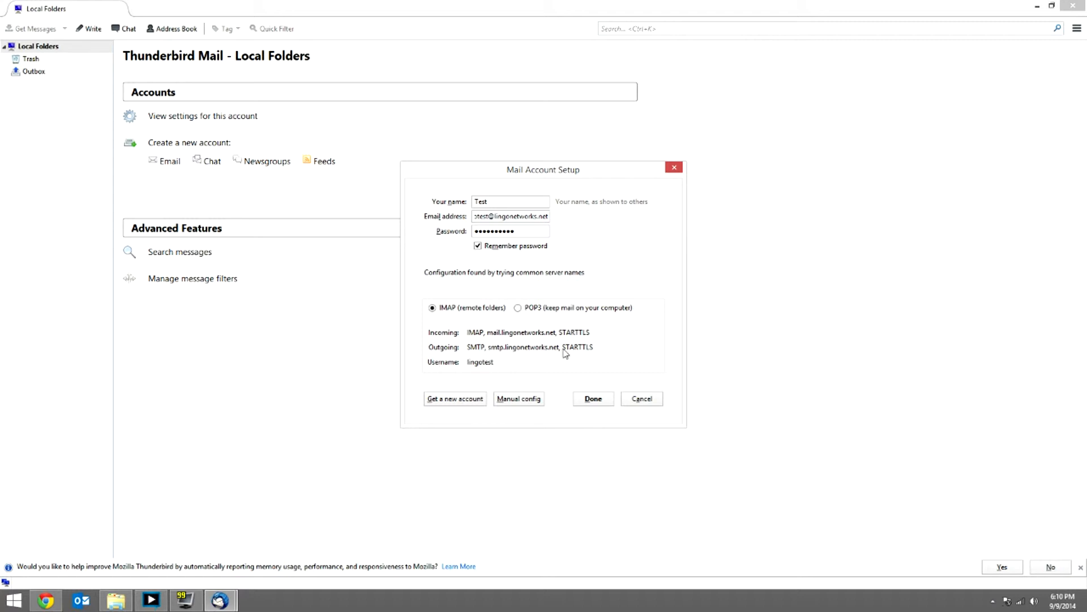
click(529, 399)
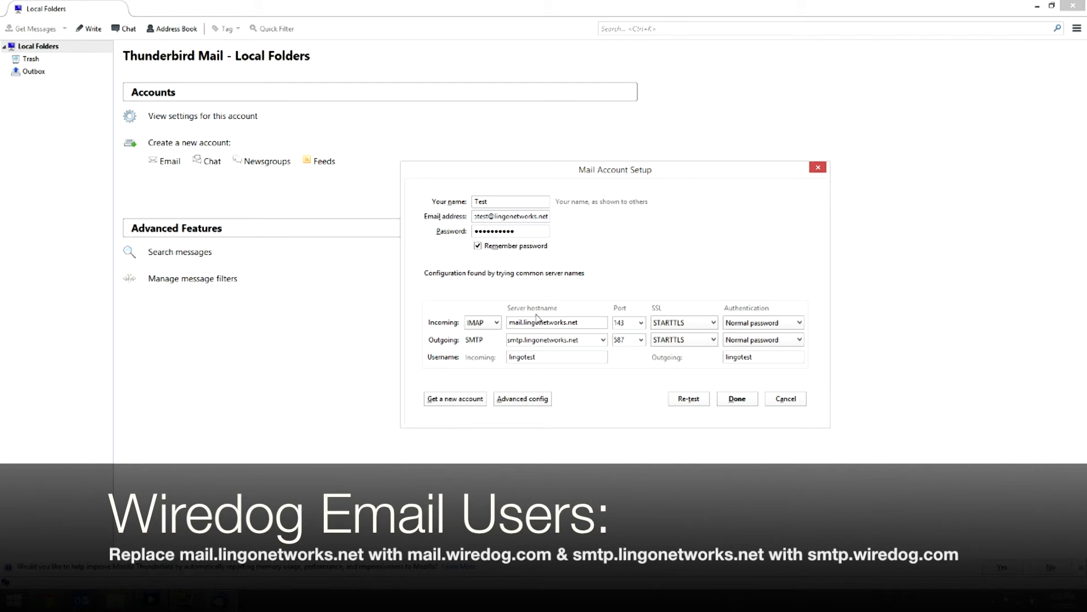
Keep IMAP as the incoming protocol and check the incoming hostname mail.lingonetworks.net
click(497, 328)
click(496, 335)
click(497, 324)
click(494, 349)
click(493, 324)
click(493, 334)
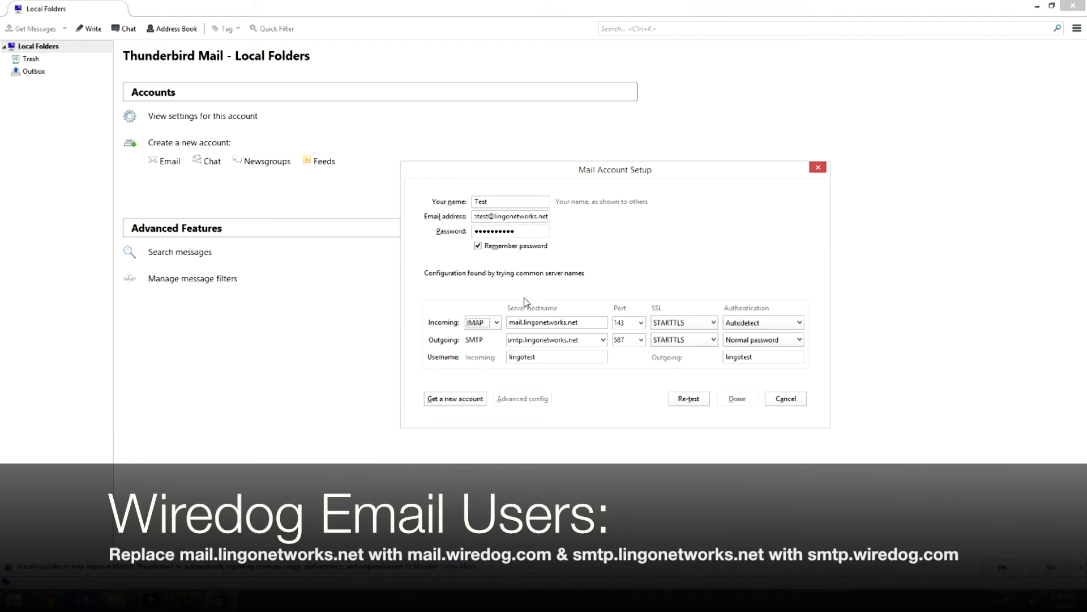
click(519, 322)
click(578, 322)
Set incoming connection security to STARTTLS and authentication to Normal password
click(693, 325)
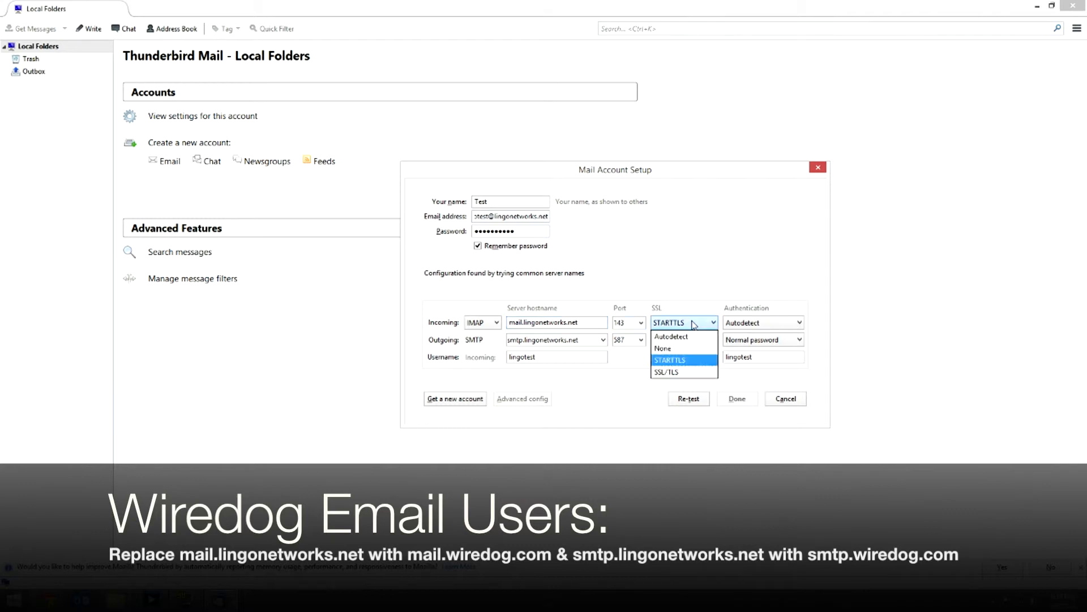
click(684, 364)
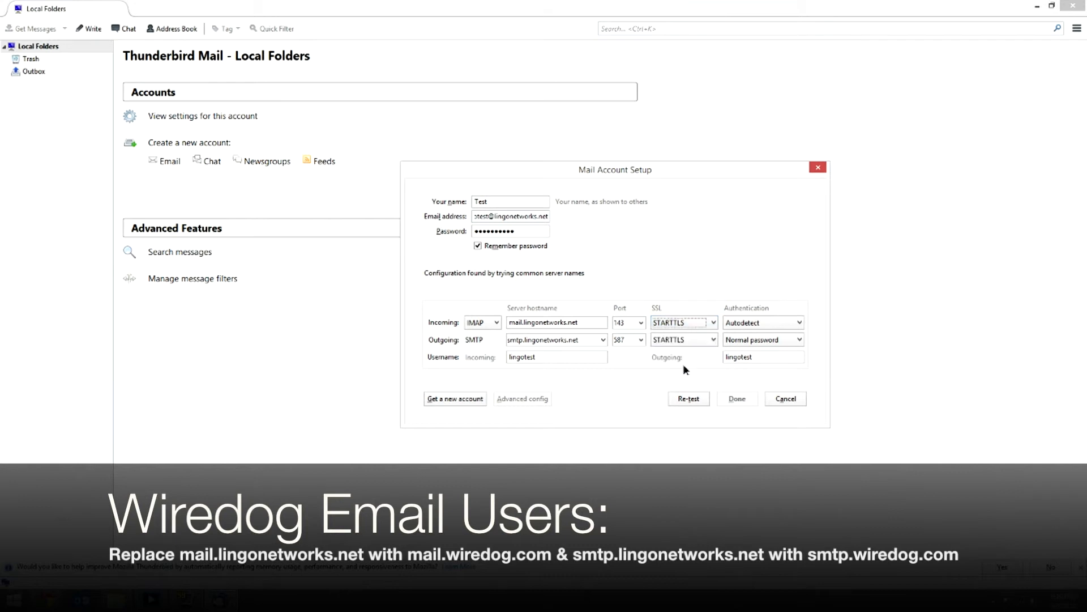
click(799, 323)
click(796, 346)
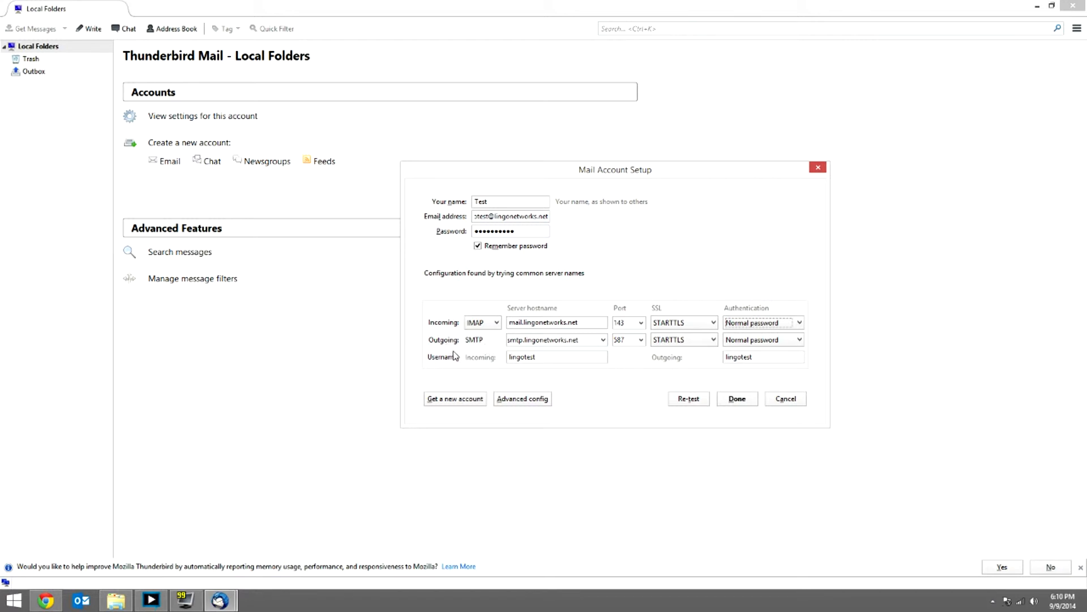
Keep outgoing server smtp.lingonetworks.net with STARTTLS and Normal password authentication
click(602, 340)
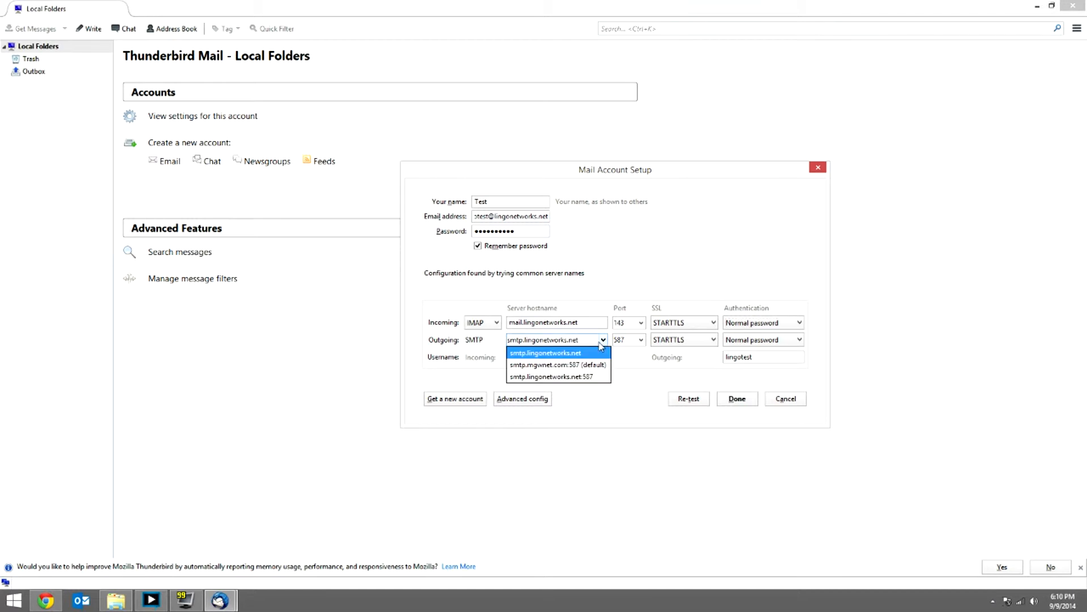
click(612, 276)
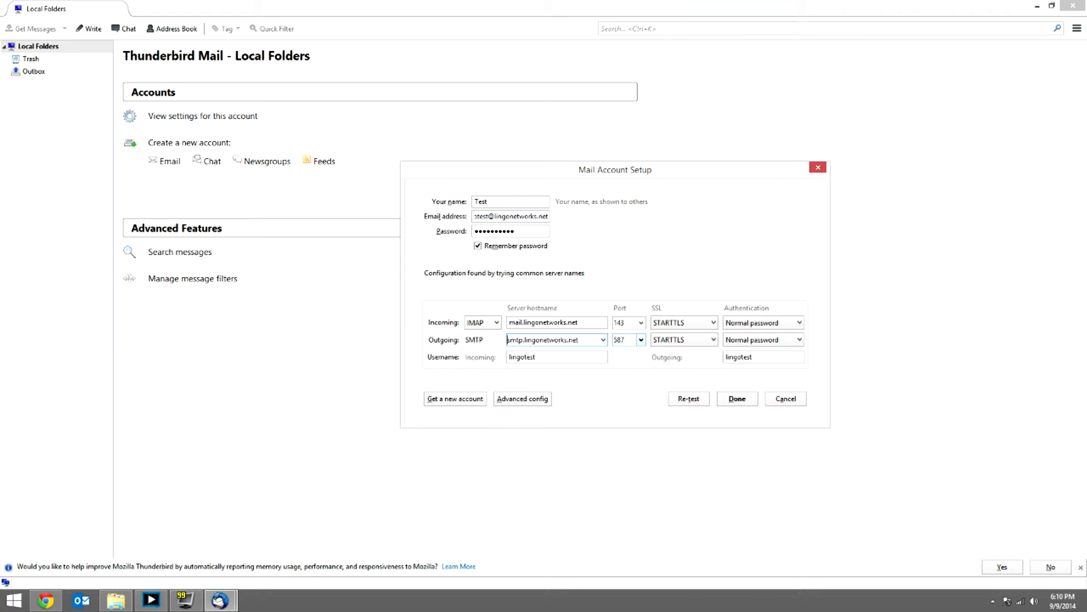
click(715, 347)
click(715, 346)
click(744, 341)
click(743, 341)
click(576, 358)
drag(493, 216, 474, 216)
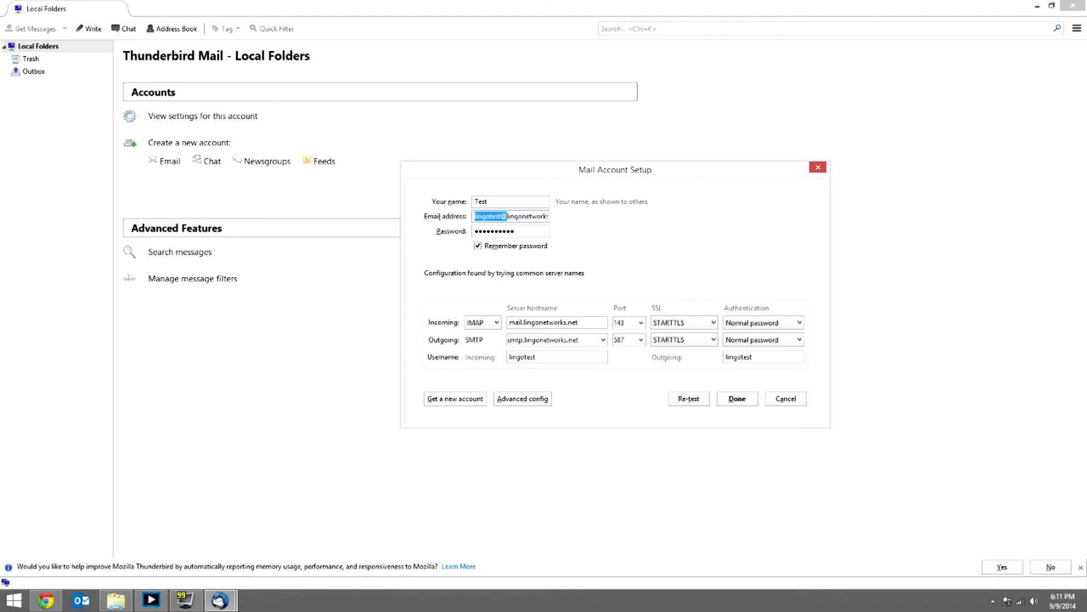
click(491, 217)
click(553, 358)
key(ctrl+a)
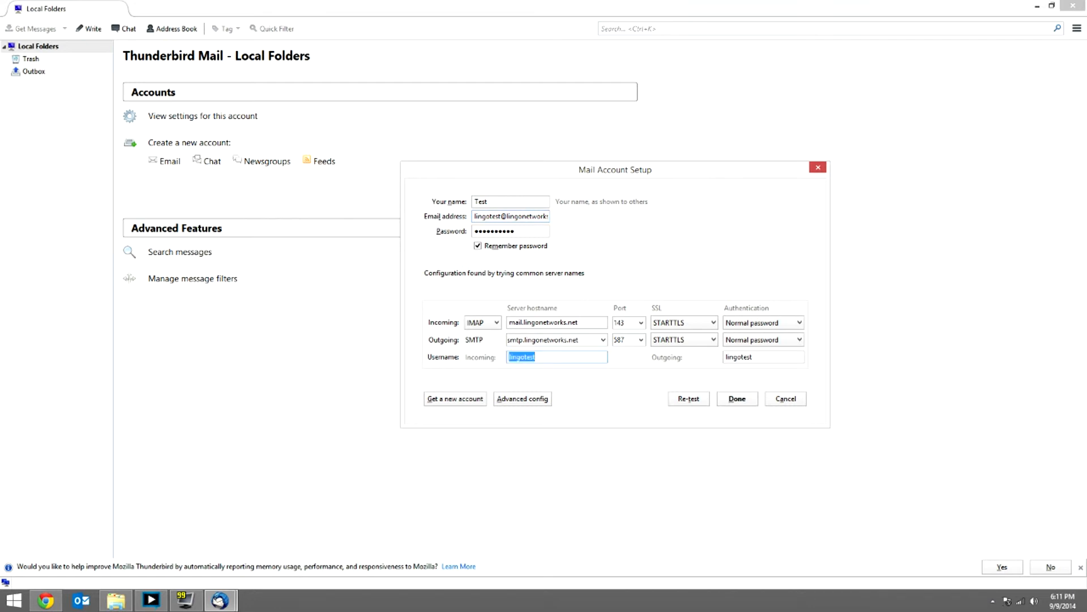
click(541, 357)
text(@lingone)
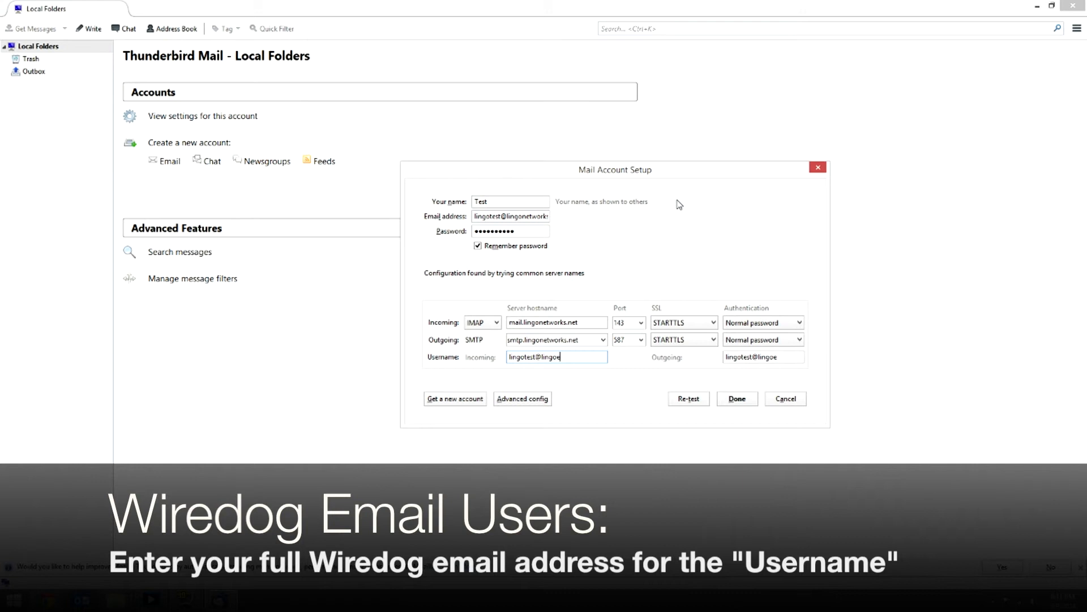
text(tworks.net)
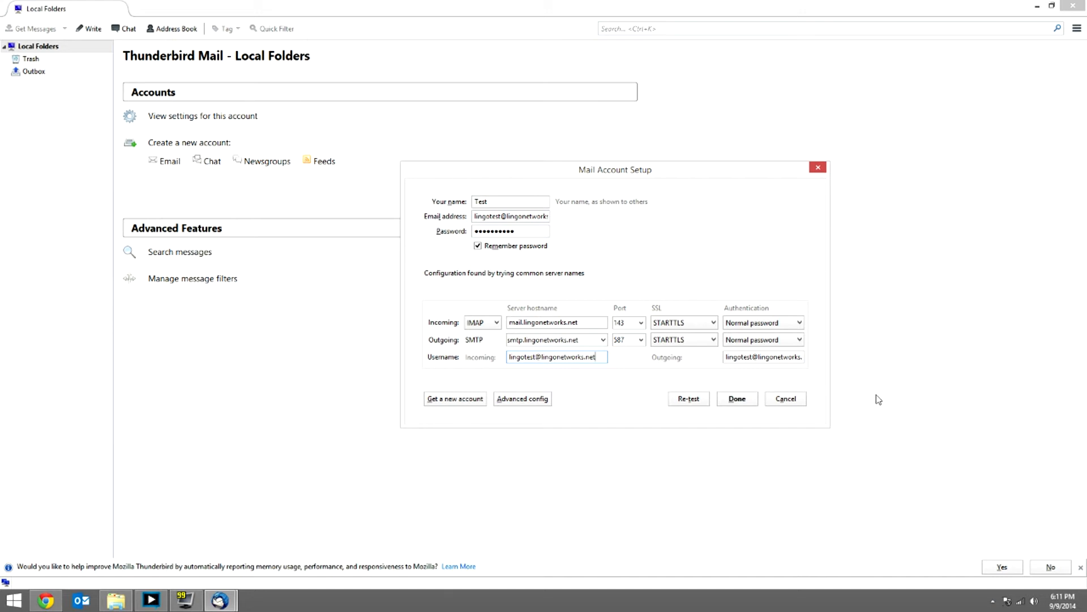
click(732, 401)
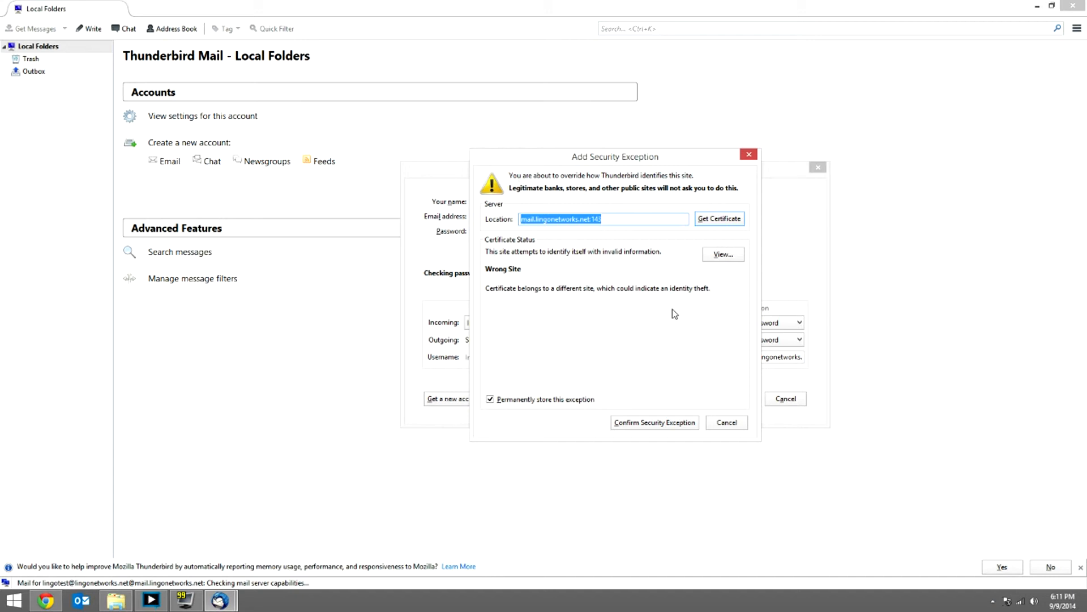
Confirm the mail server's certificate exception, view the new account's overview, and open its settings
click(667, 424)
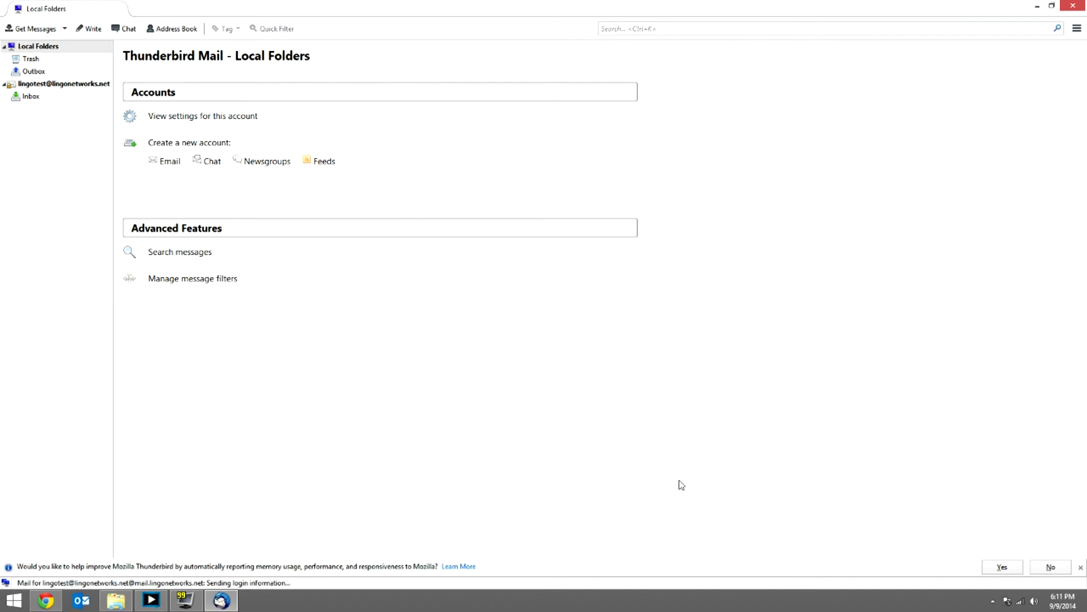
click(62, 97)
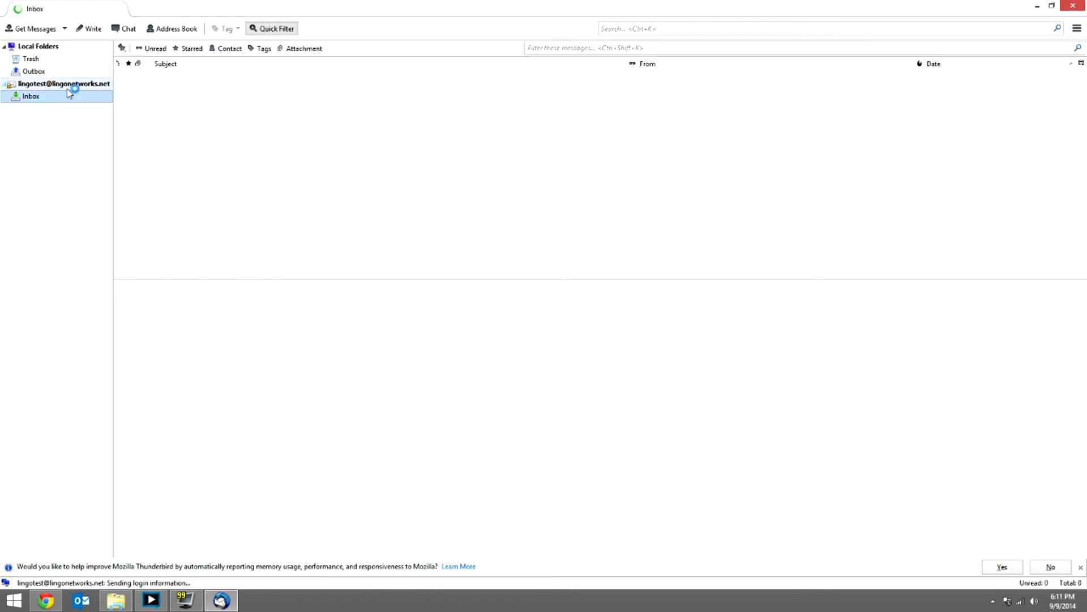
click(72, 85)
click(73, 94)
click(76, 85)
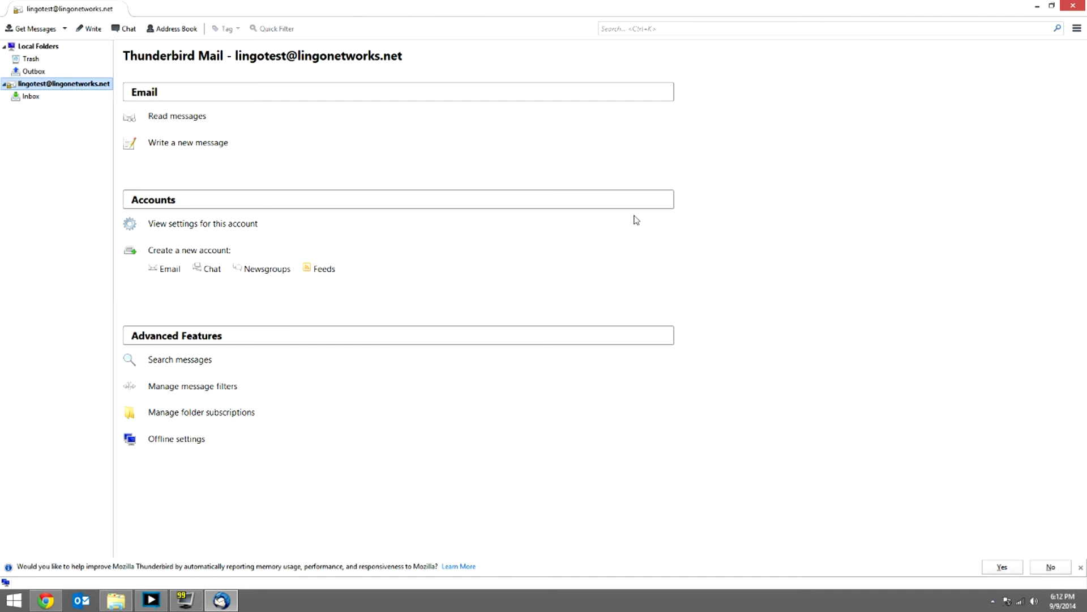
click(69, 96)
click(70, 84)
click(133, 227)
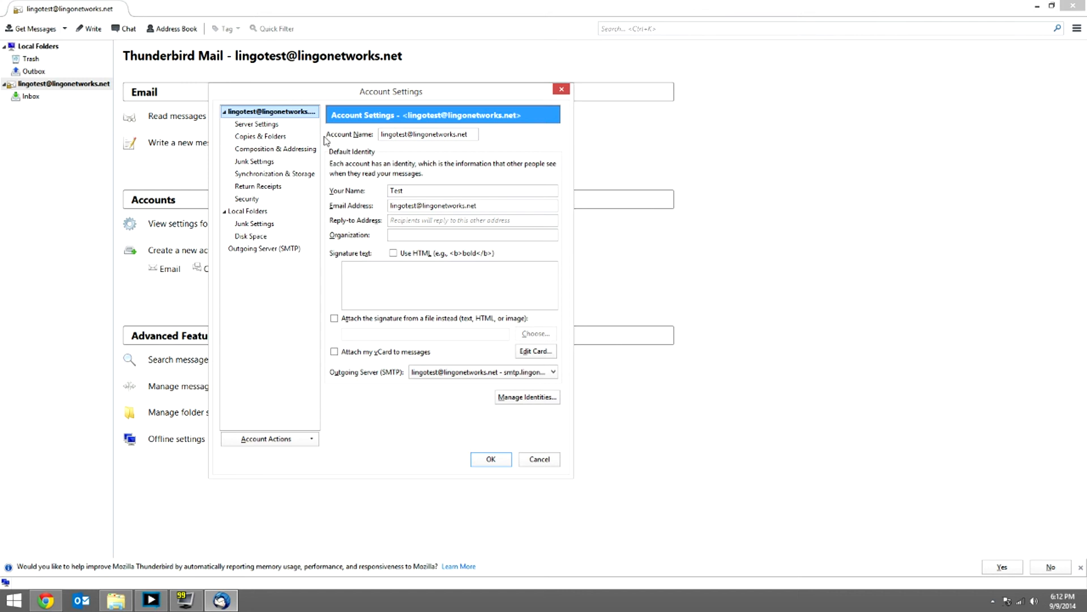
Review Server Settings: mail.lingonetworks.net, port 143, STARTTLS, Normal password
click(286, 129)
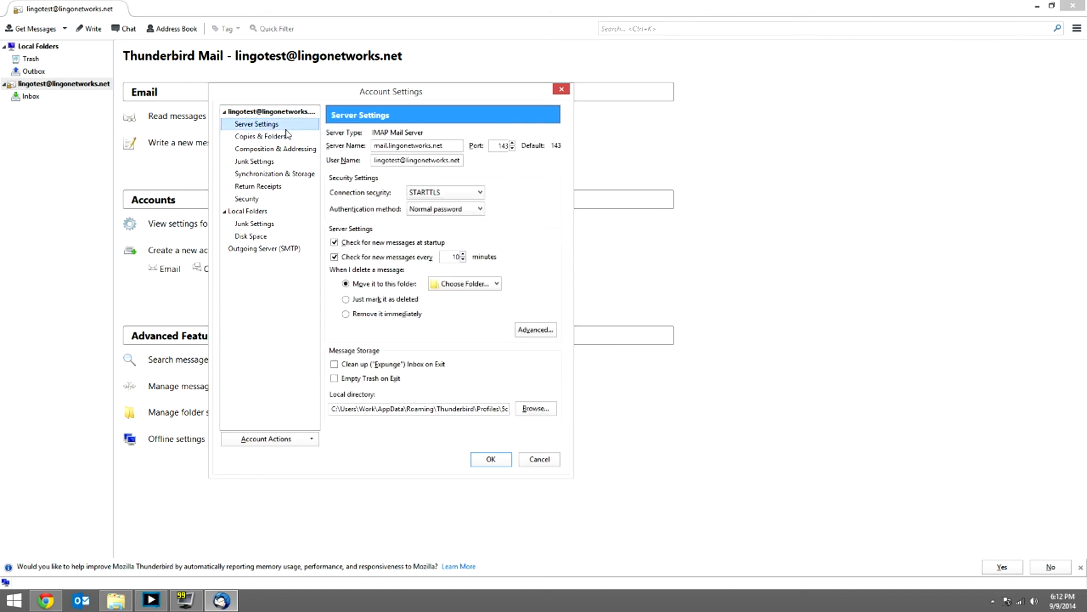
key(Tab)
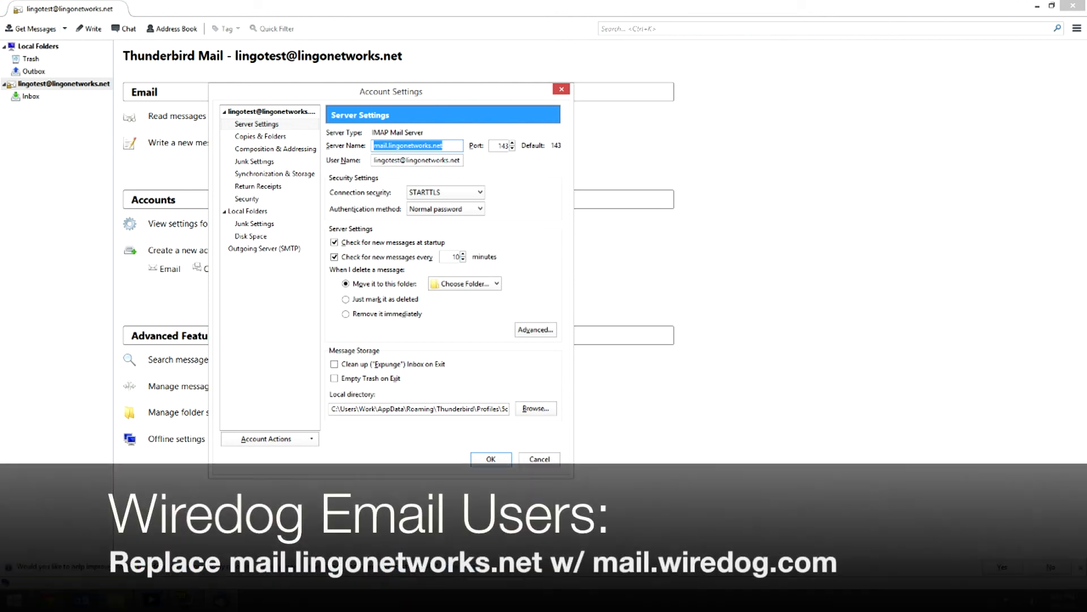
click(380, 146)
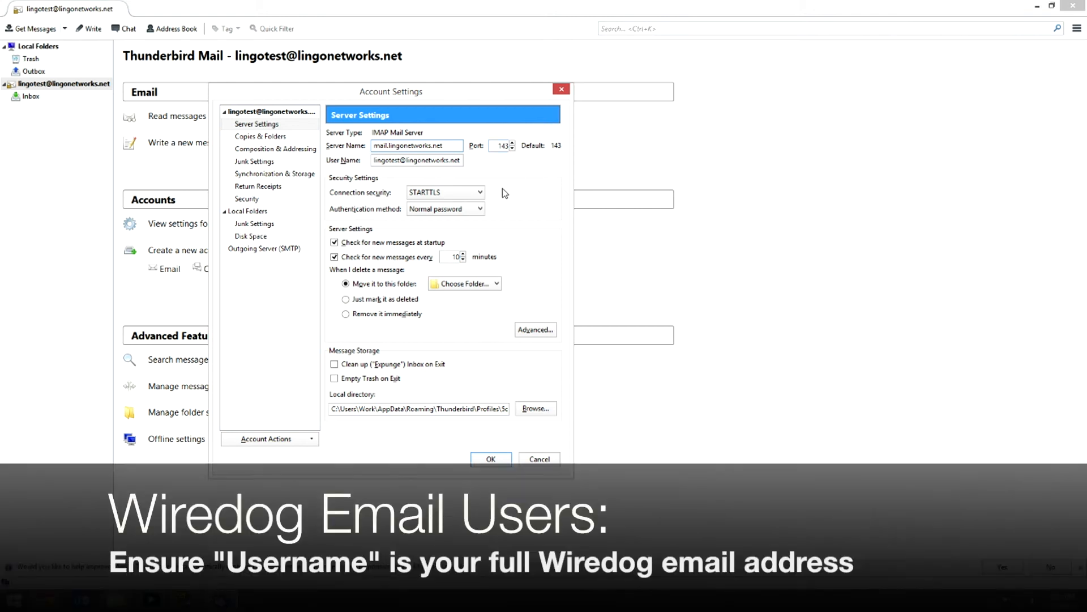
click(481, 192)
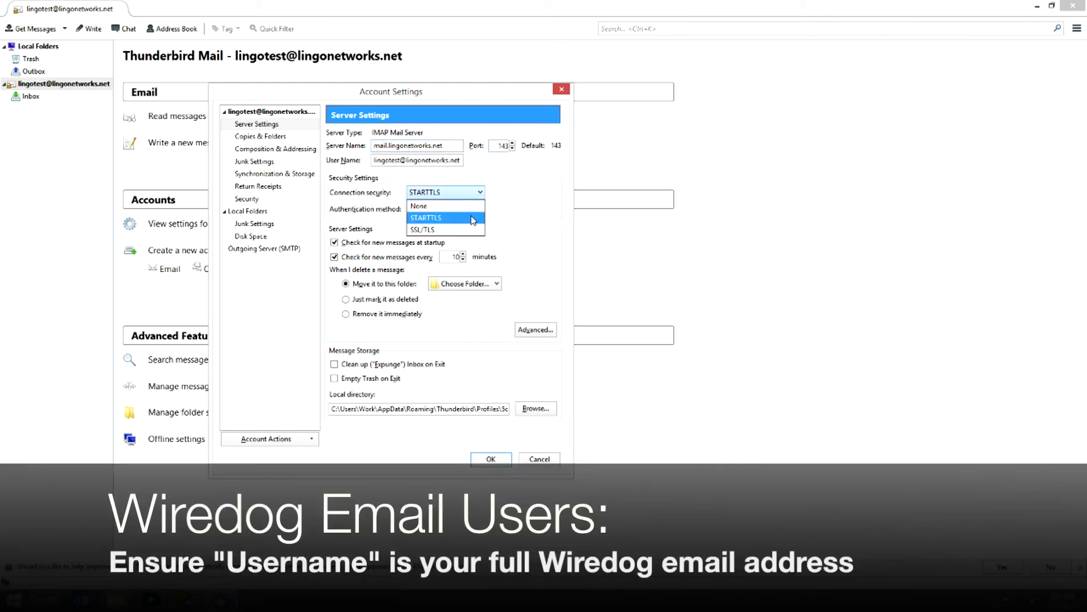
click(473, 218)
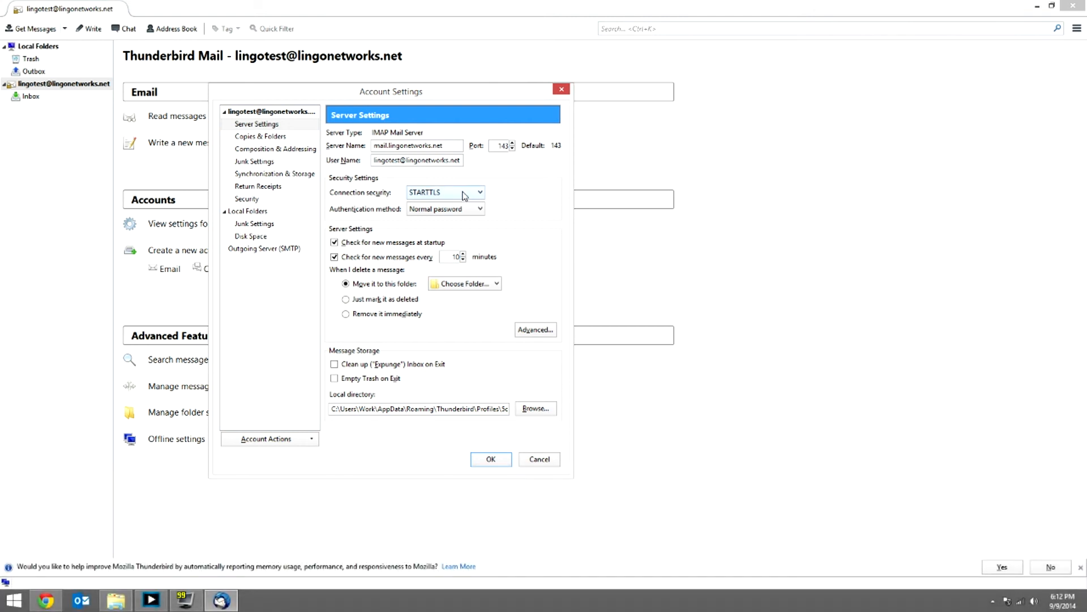
click(480, 193)
click(475, 216)
click(481, 209)
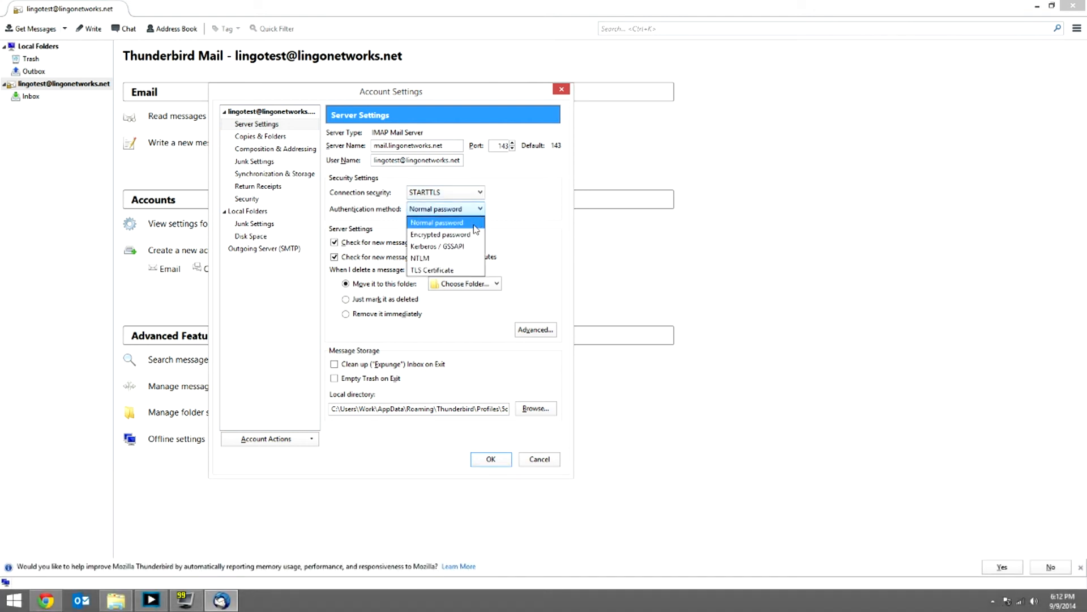
click(478, 224)
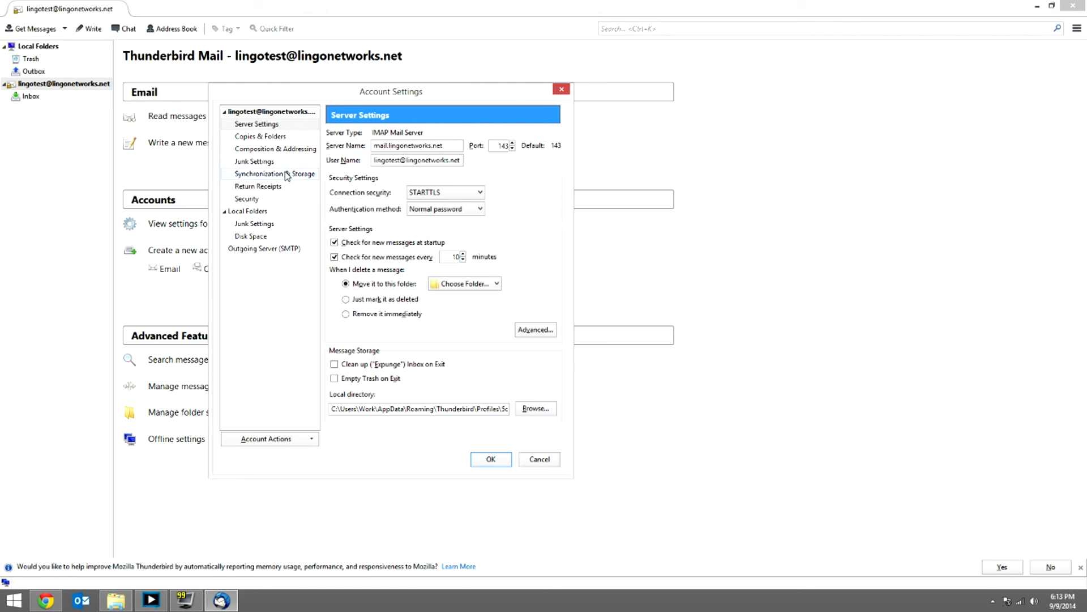
Open the smtp.lingonetworks.net server's details under Outgoing Server (SMTP) and check its name
click(298, 250)
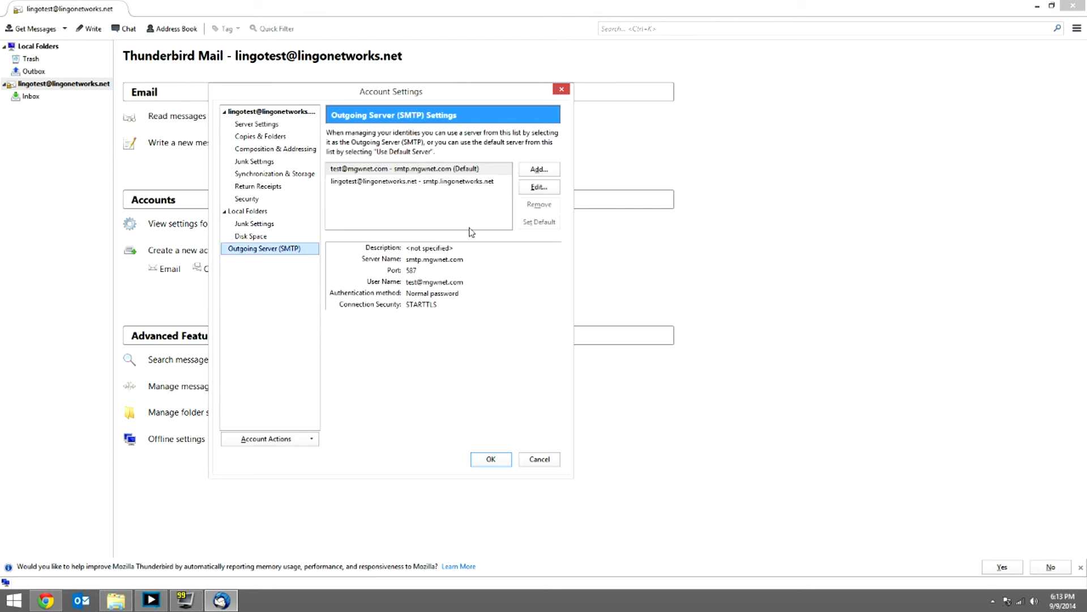
click(469, 181)
click(534, 188)
drag(425, 195, 439, 144)
drag(455, 203, 380, 203)
click(403, 188)
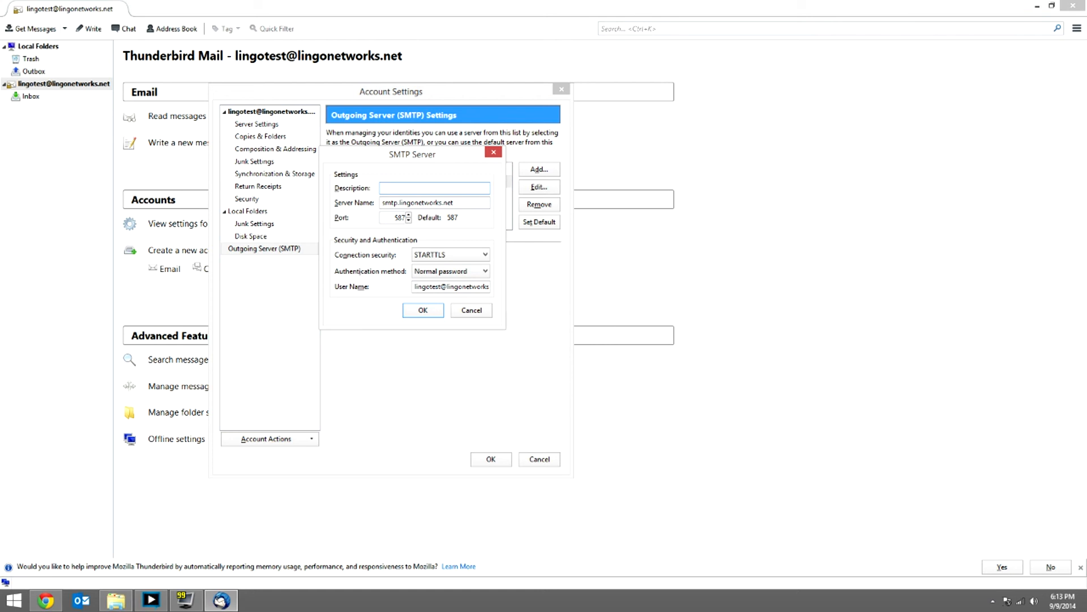
drag(455, 203, 381, 203)
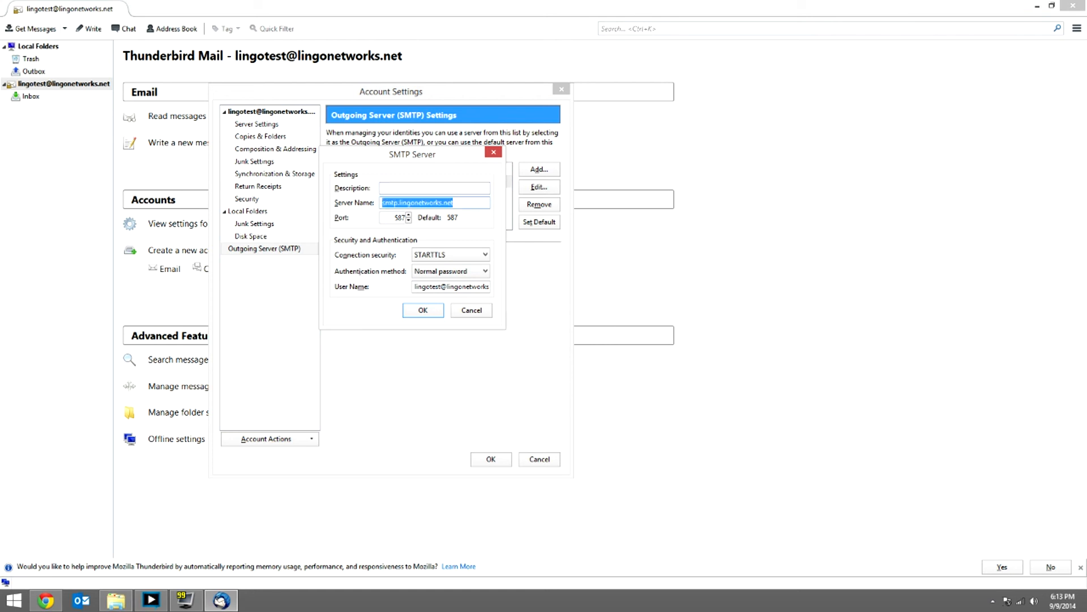
Verify port 587, then accept the SMTP server and account settings with OK
click(391, 217)
click(454, 202)
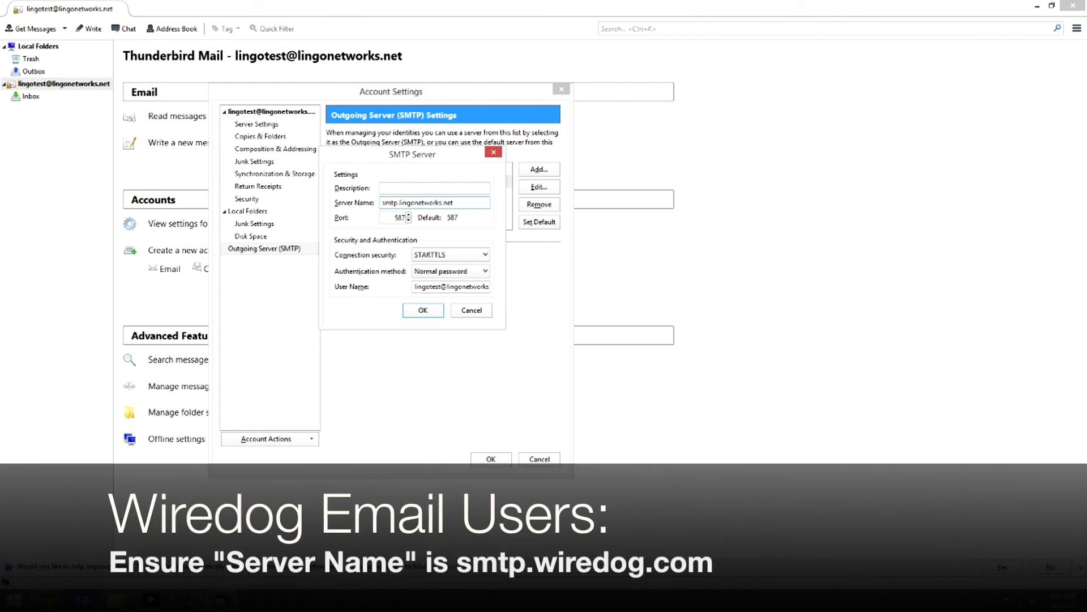
key(Tab)
click(399, 218)
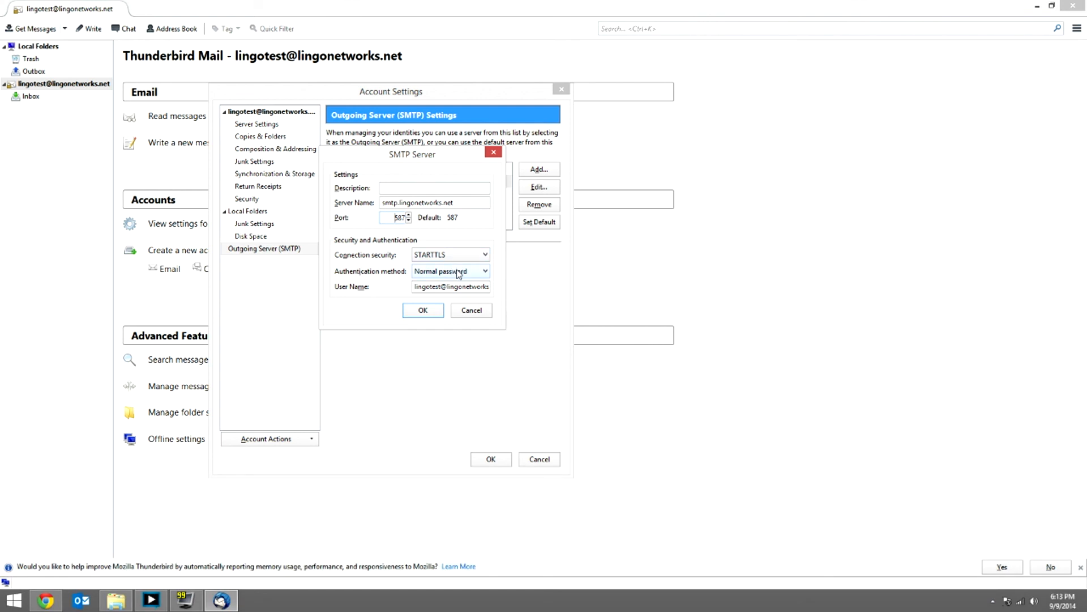
click(434, 310)
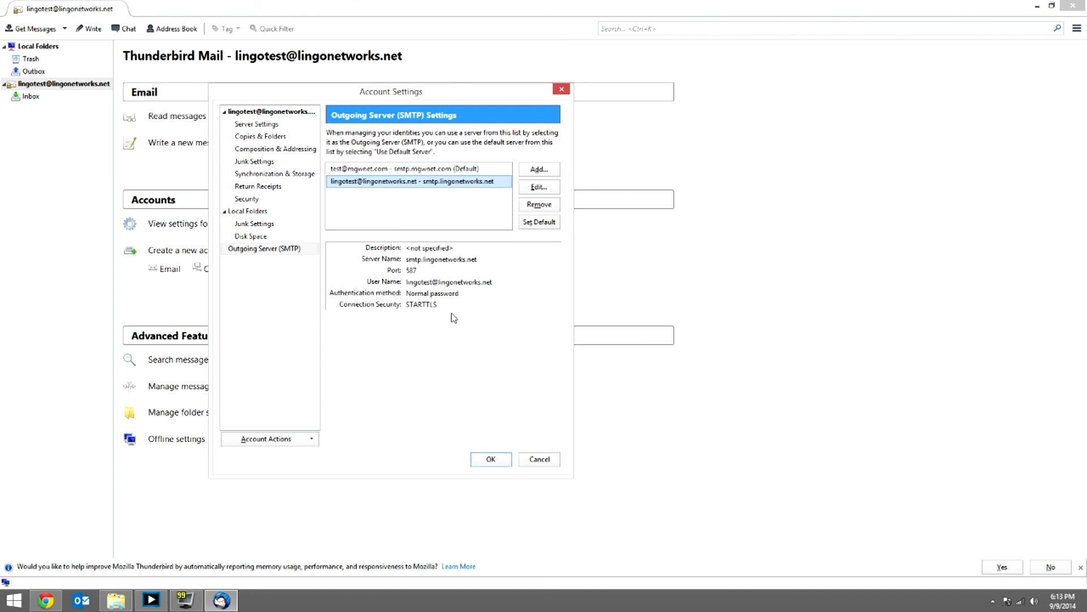
click(493, 461)
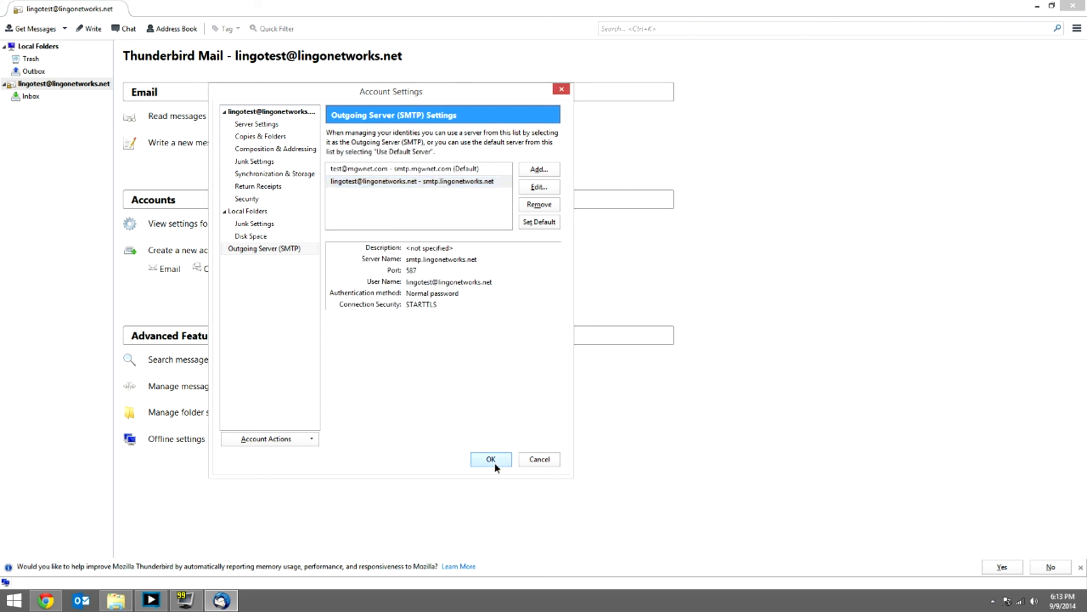